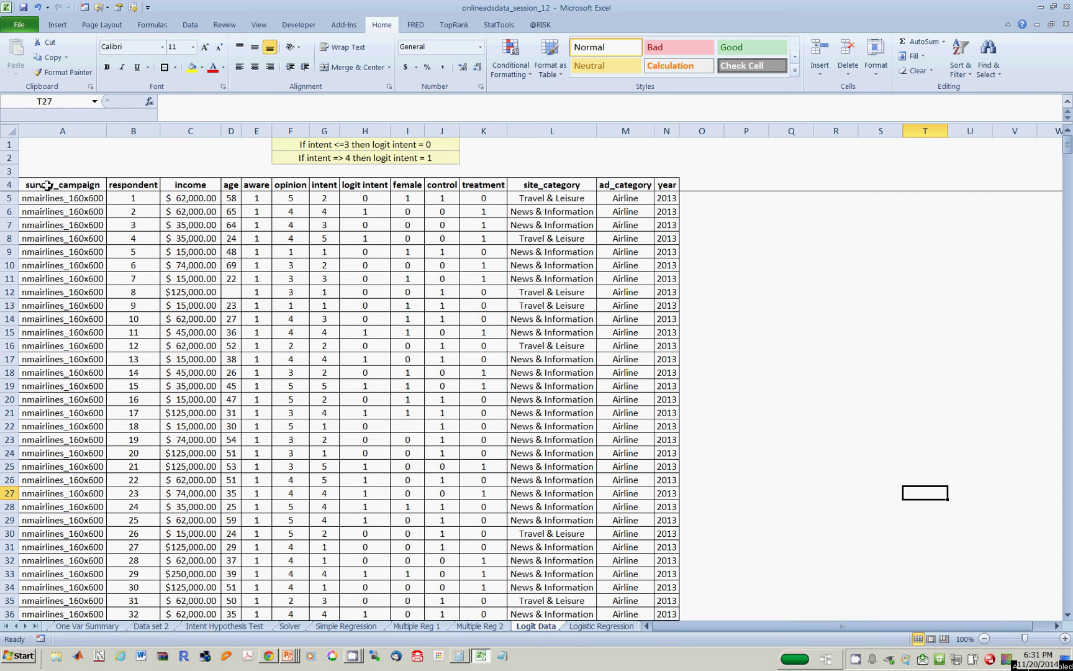
Inspect the column headers from survey_campaign across to opinion.
click(47, 185)
key(Right)
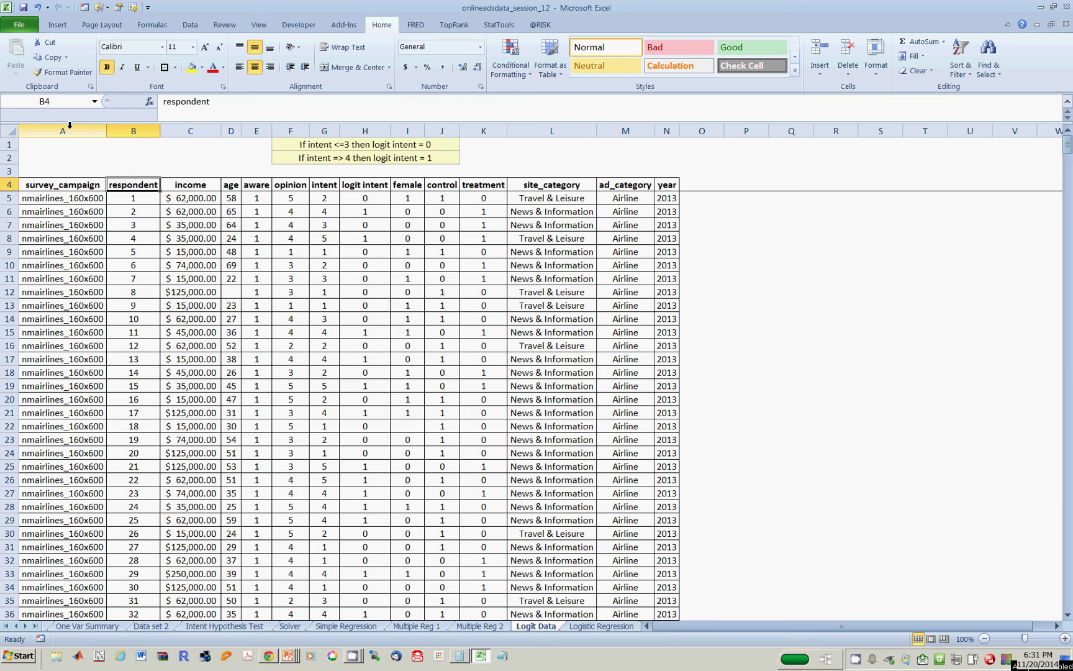
key(Right)
key(Right)
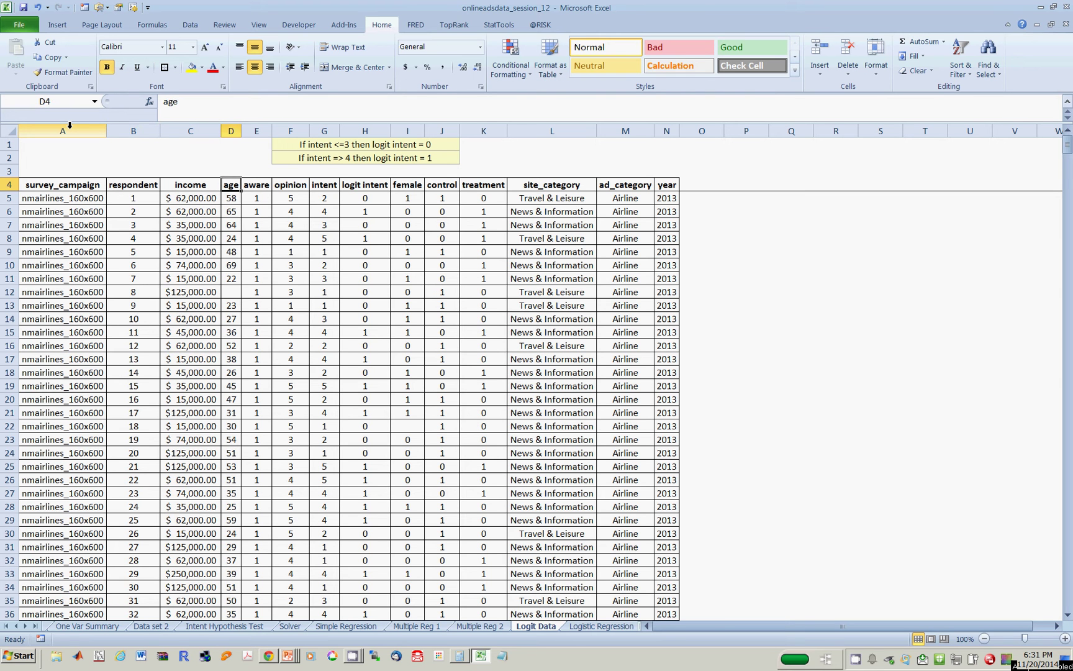
key(Right)
key(Right)
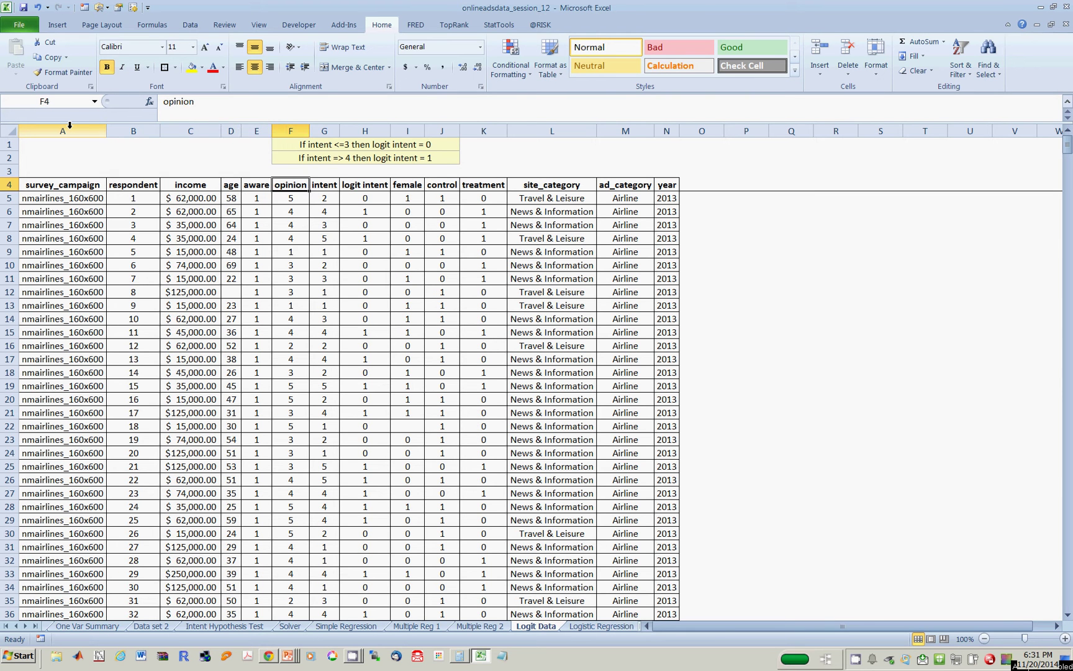
key(Right)
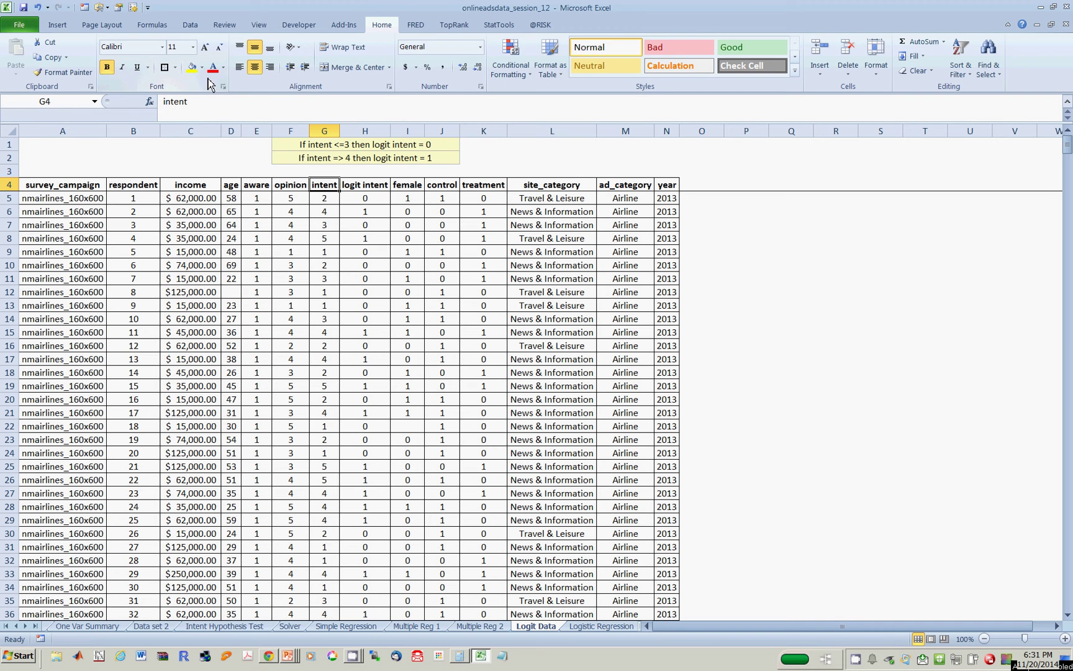
Check the intent header G4 and value G6, leaving the fill colour unchanged.
click(202, 67)
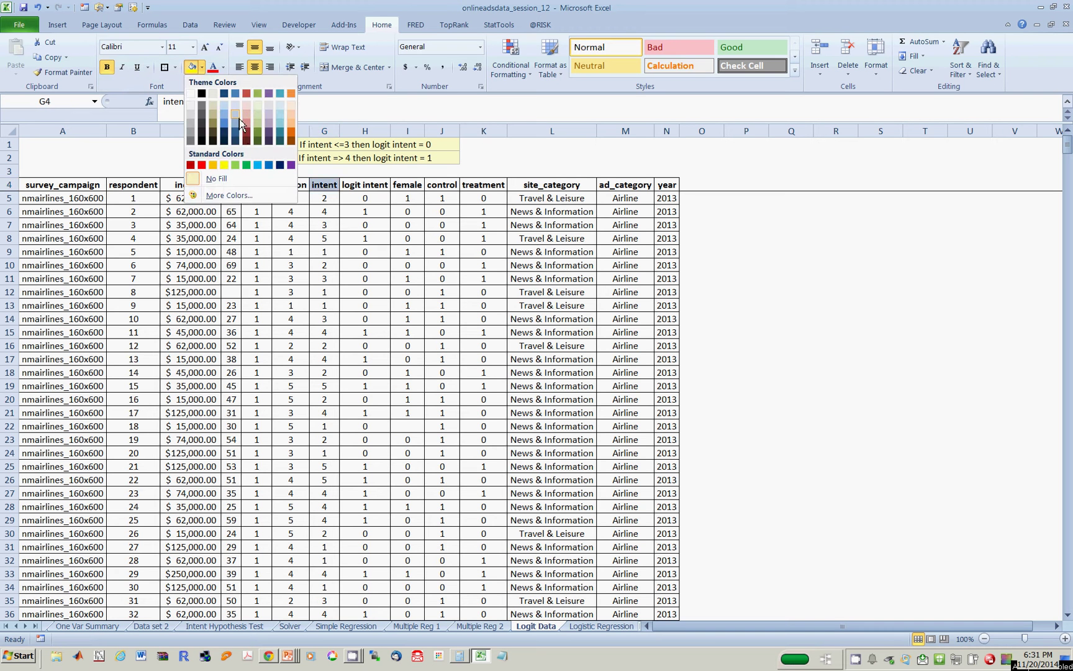
click(323, 205)
click(324, 210)
click(326, 183)
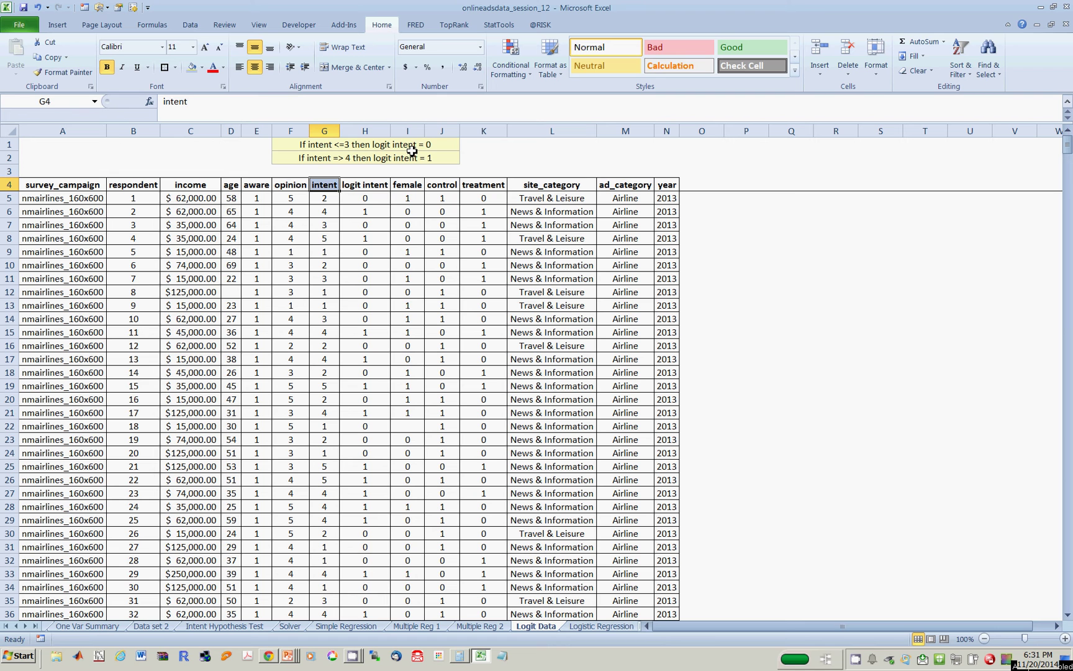
Review the logit intent header in H4 and its formulas in H5 and H6.
click(367, 187)
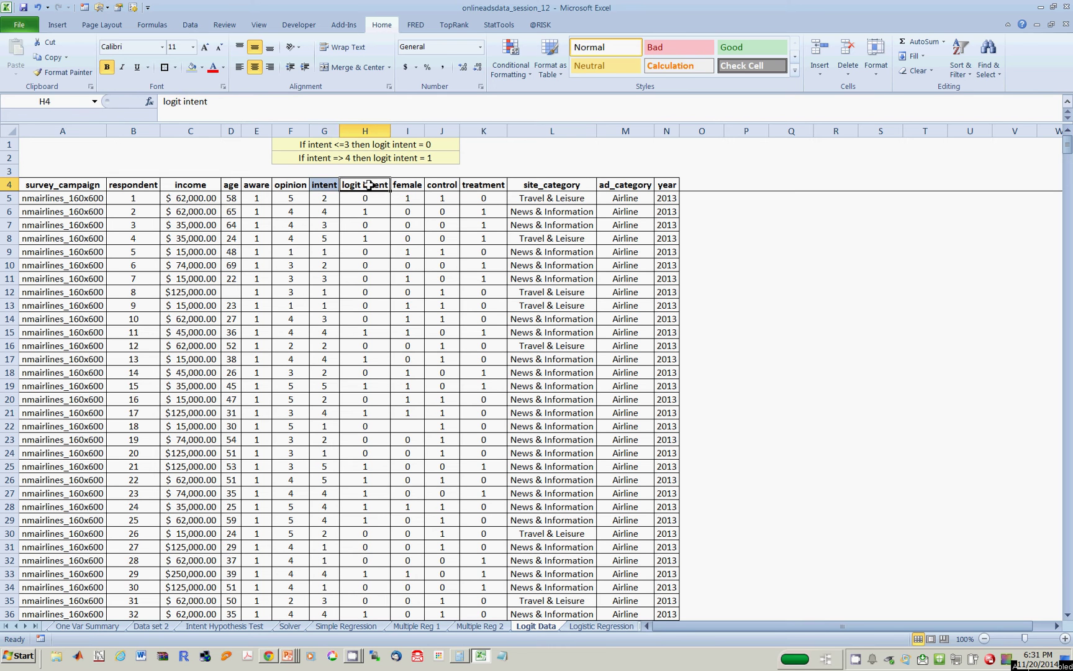
click(372, 199)
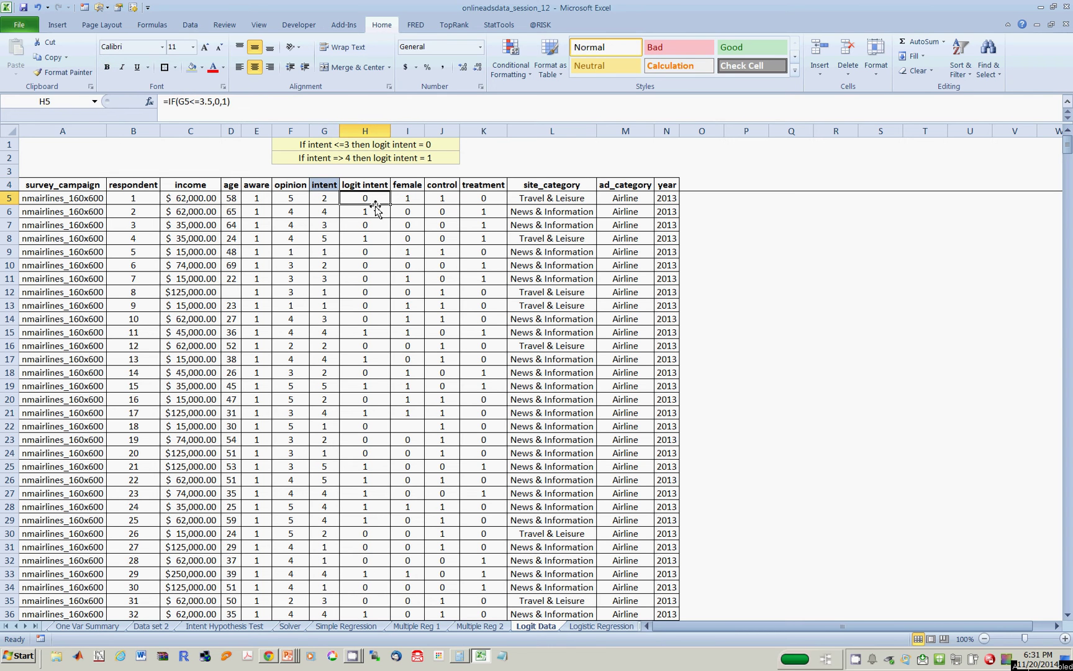
click(375, 211)
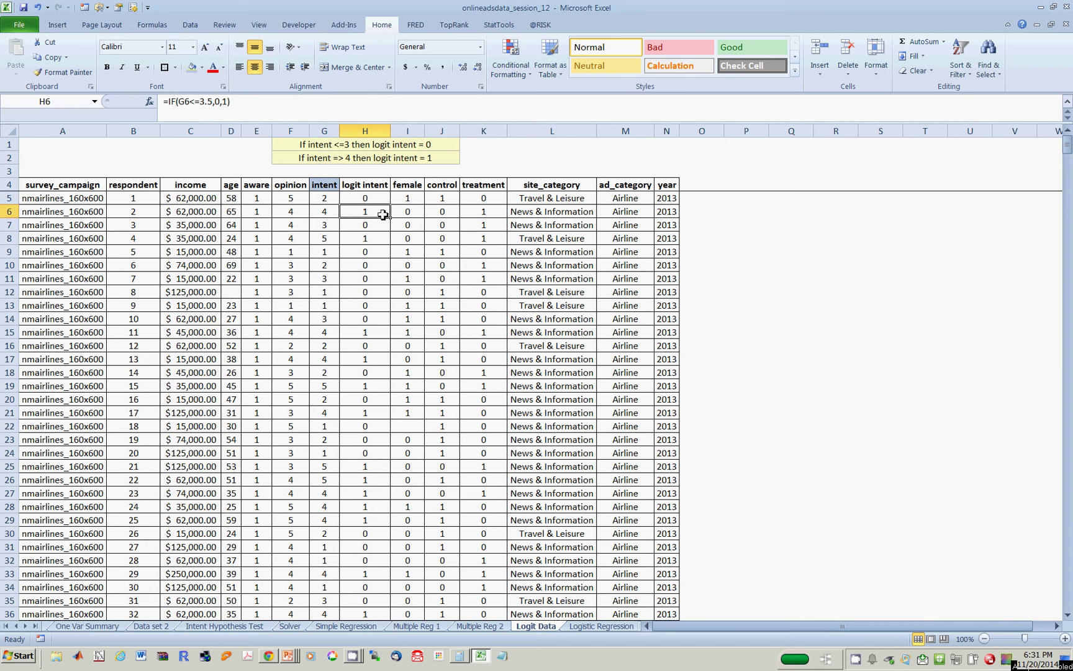
click(373, 199)
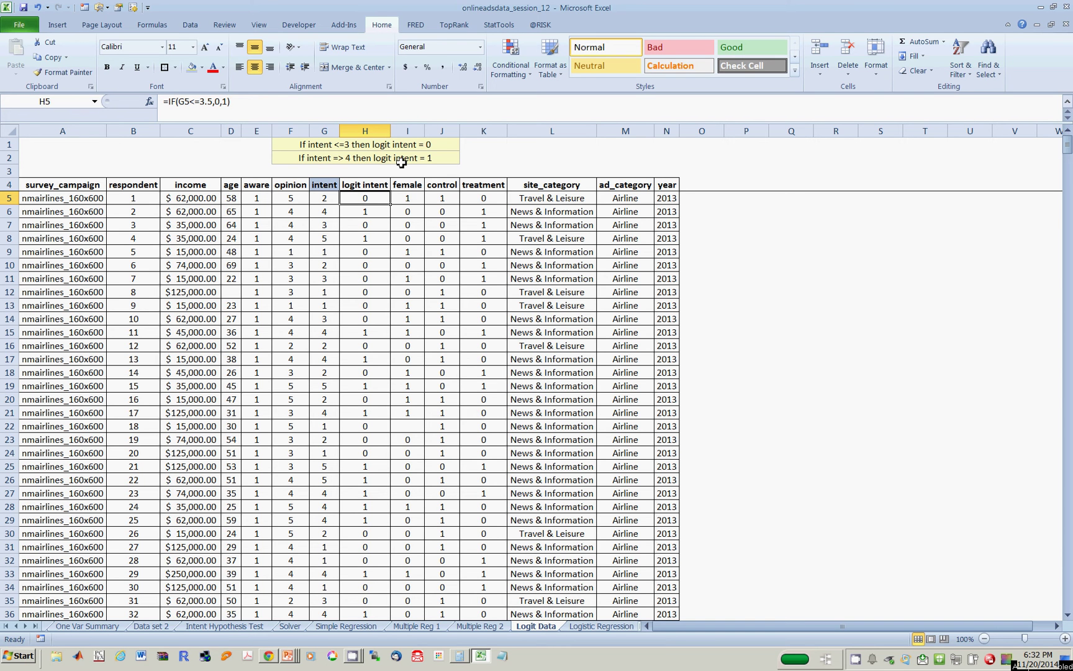
key(Down)
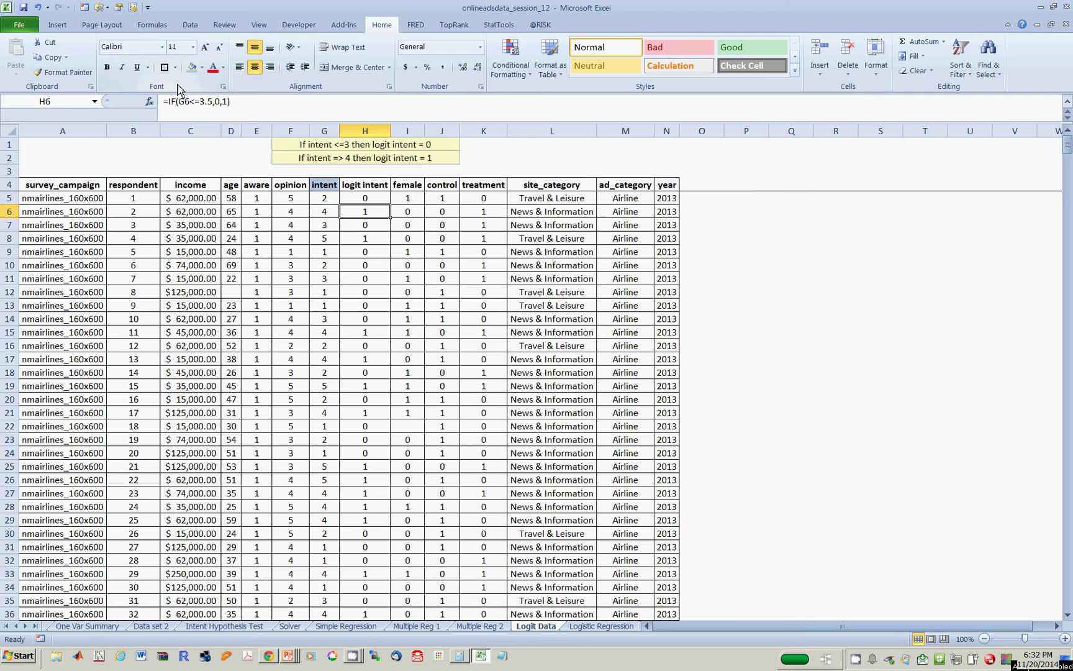
Start a StatTools Logistic Regression from Regression and Classification.
click(500, 26)
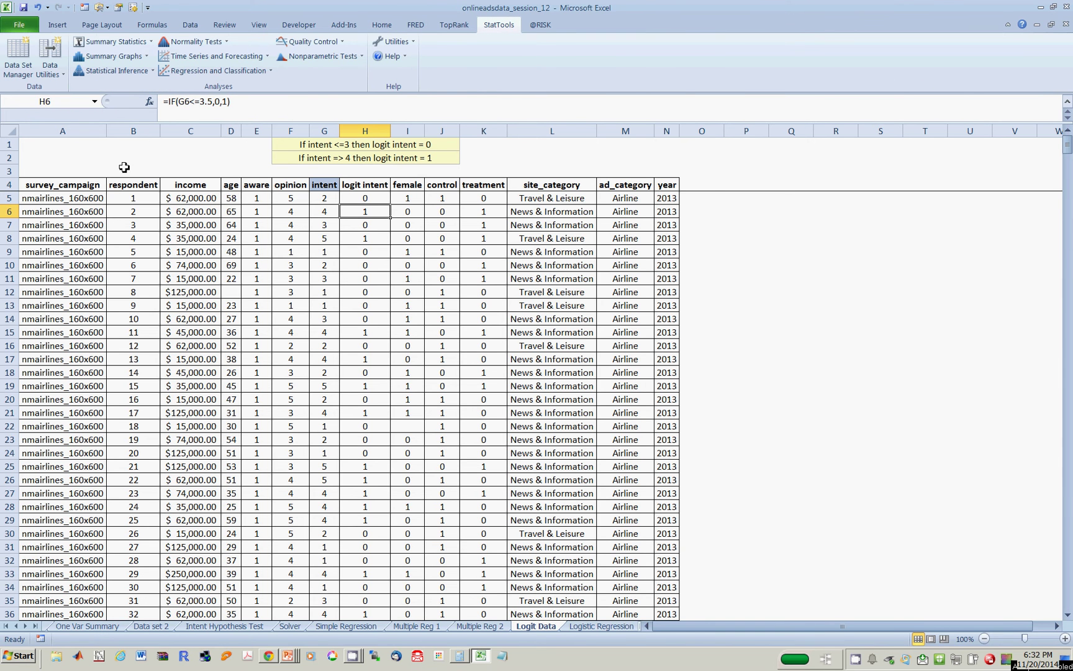
click(211, 71)
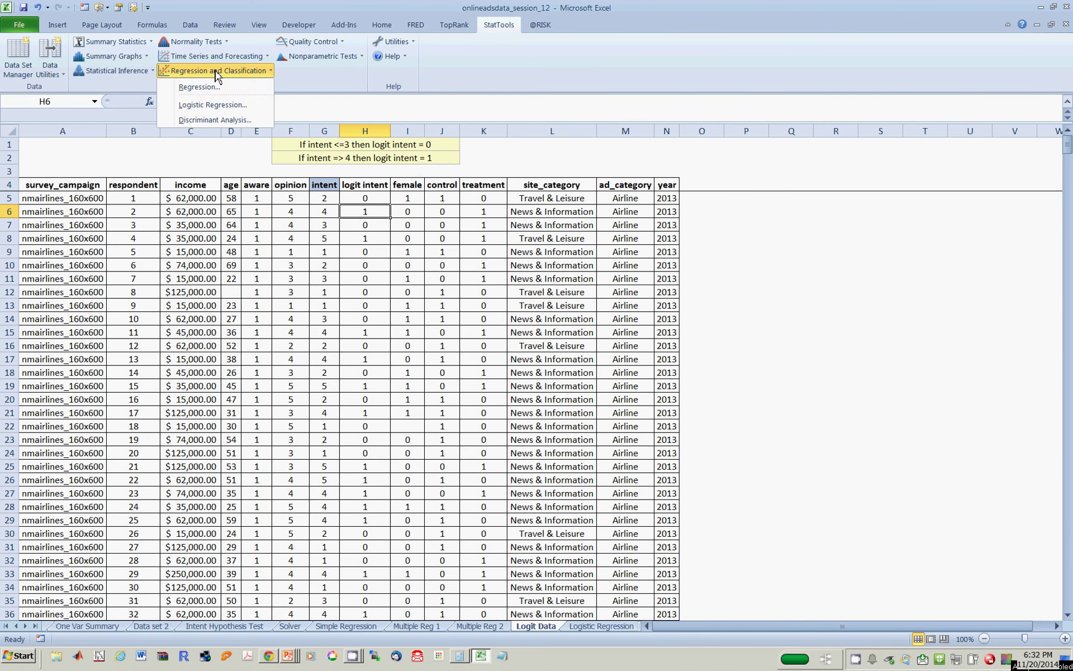
click(214, 105)
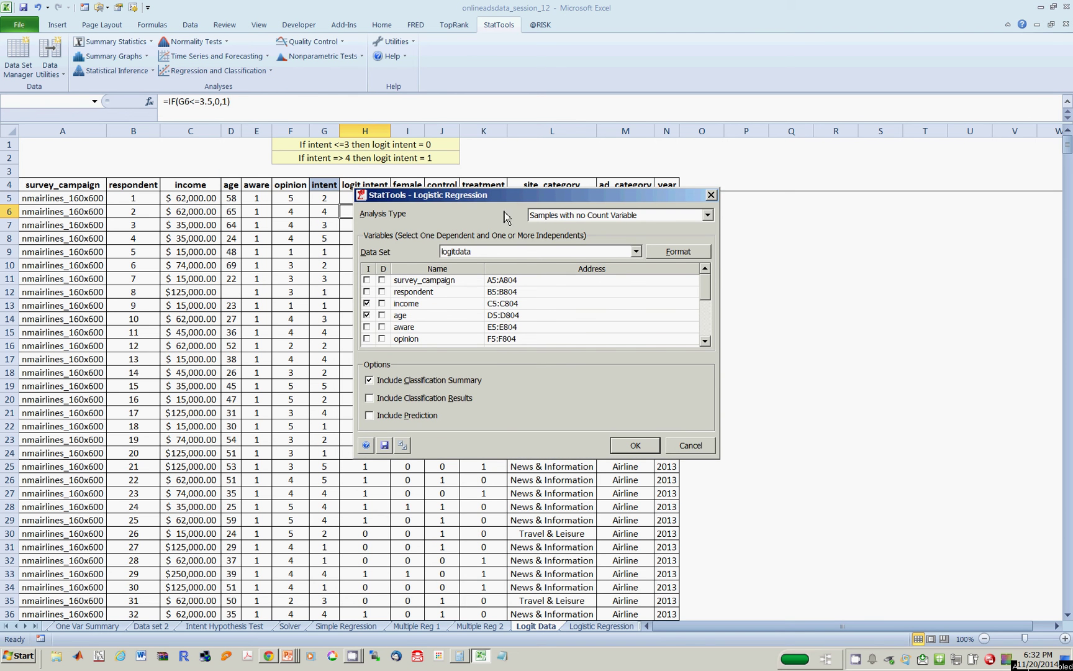
drag(523, 195, 671, 278)
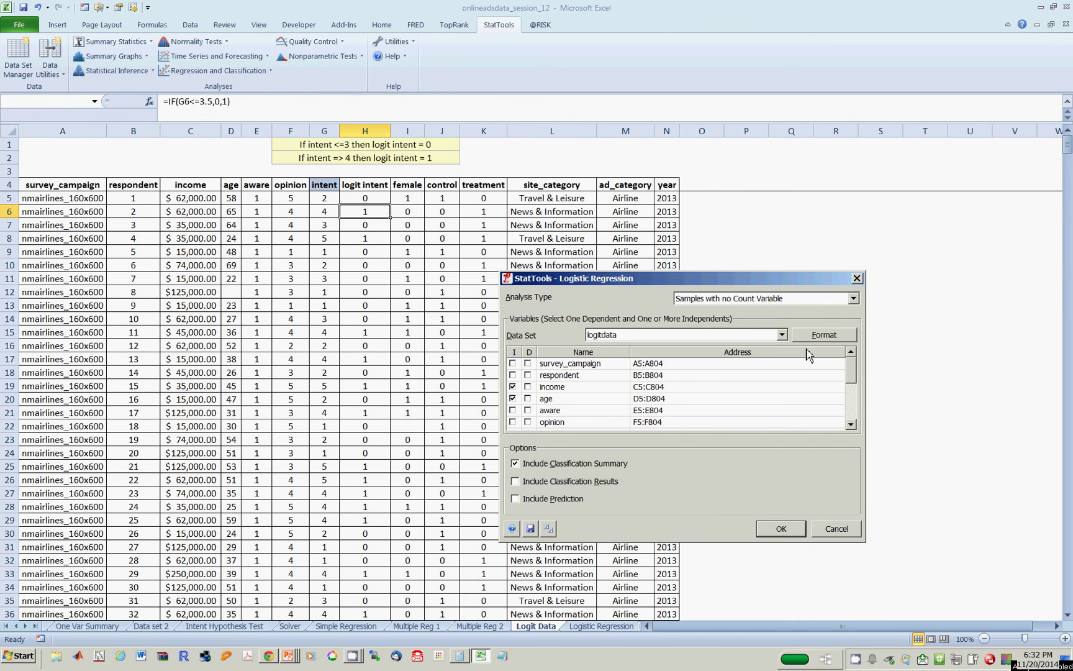
Regress logit intent on income, age, female and treatment, accepting the missing-data warning.
click(851, 424)
click(851, 424)
click(528, 422)
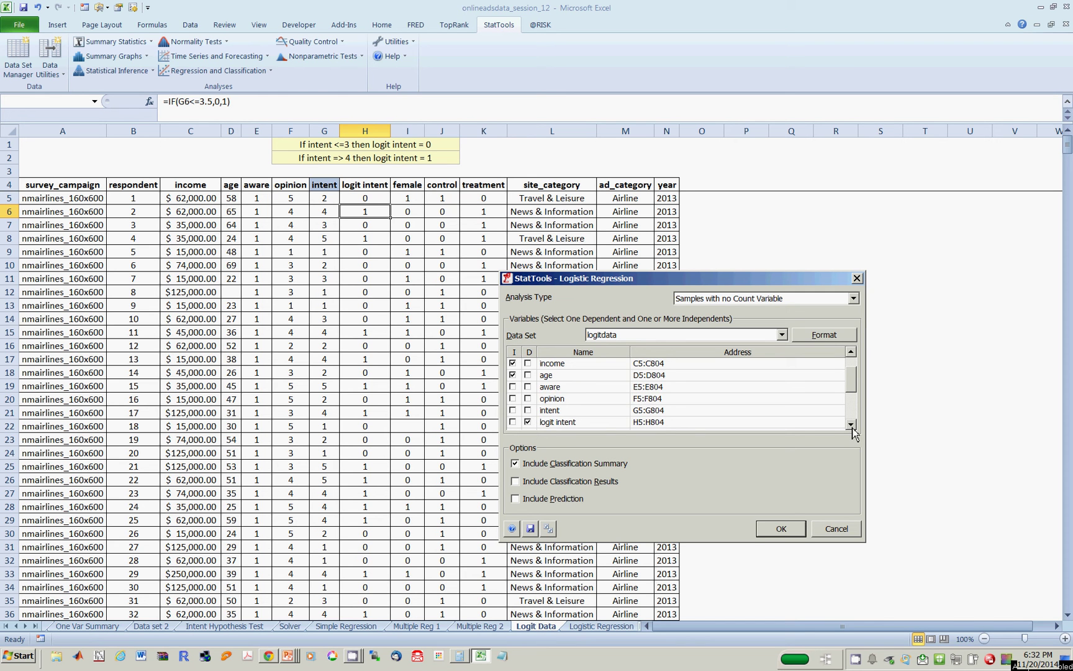
click(851, 424)
click(851, 425)
click(512, 410)
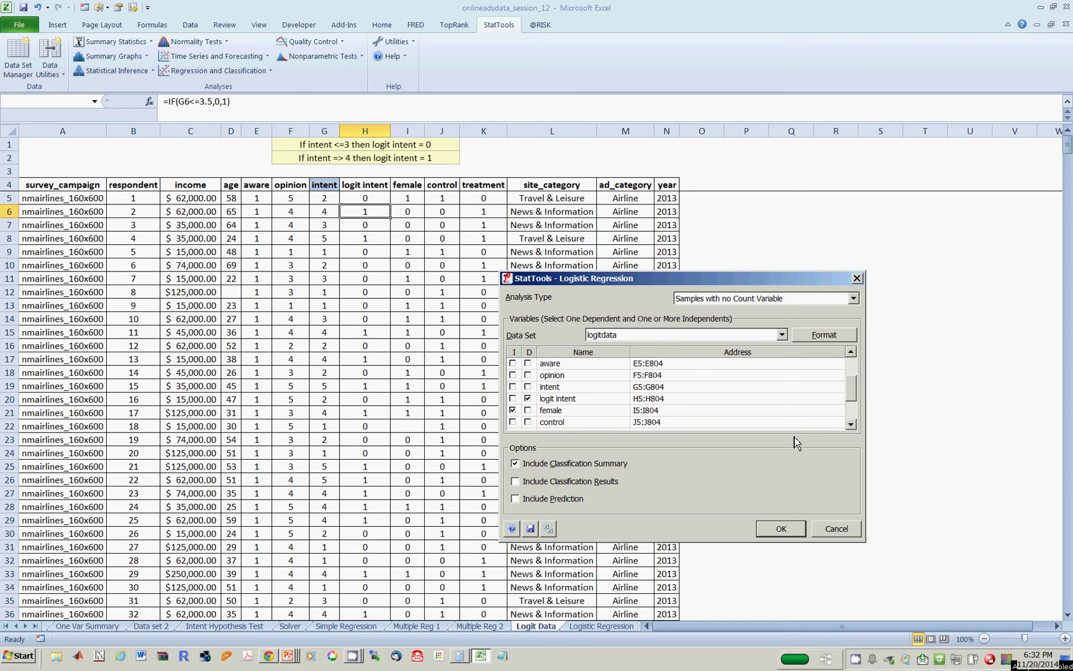
click(851, 424)
click(851, 424)
click(512, 410)
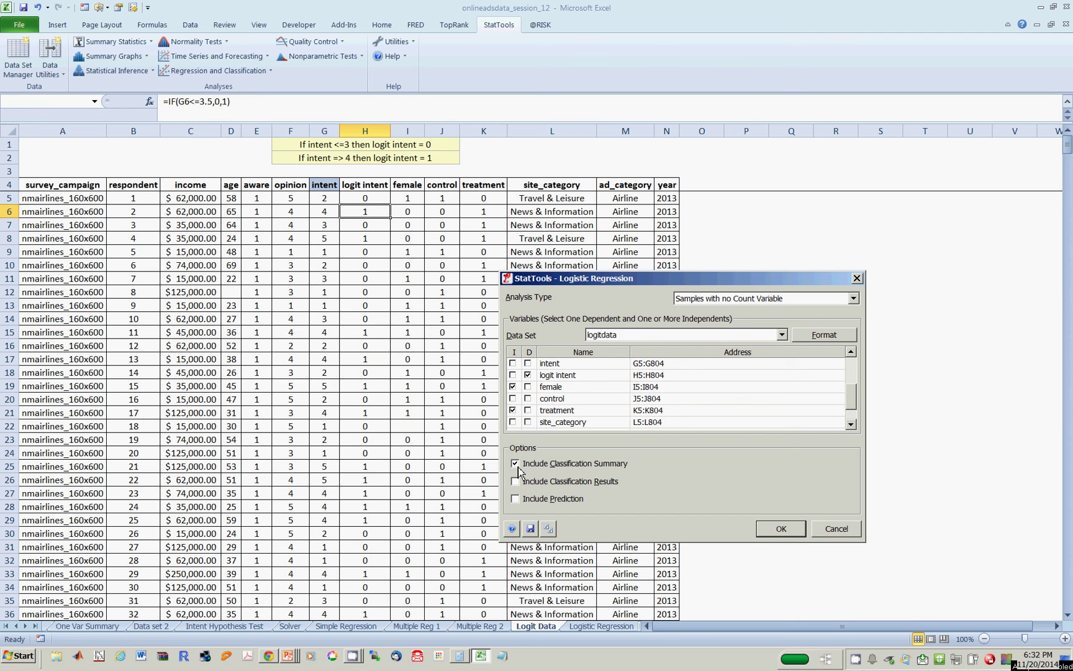
click(797, 530)
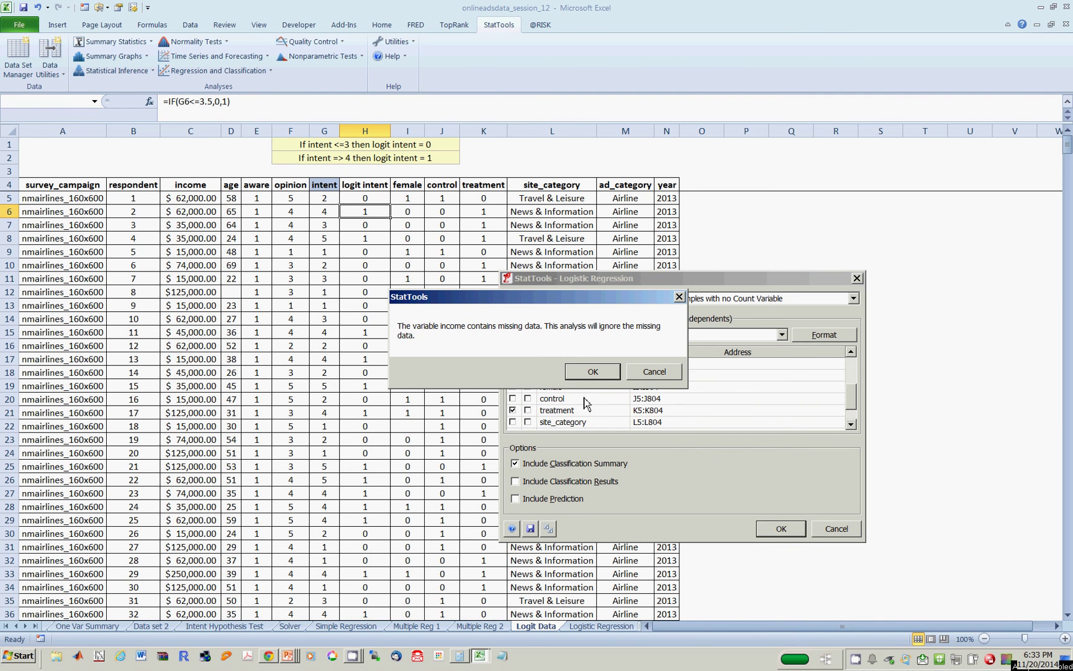
click(593, 372)
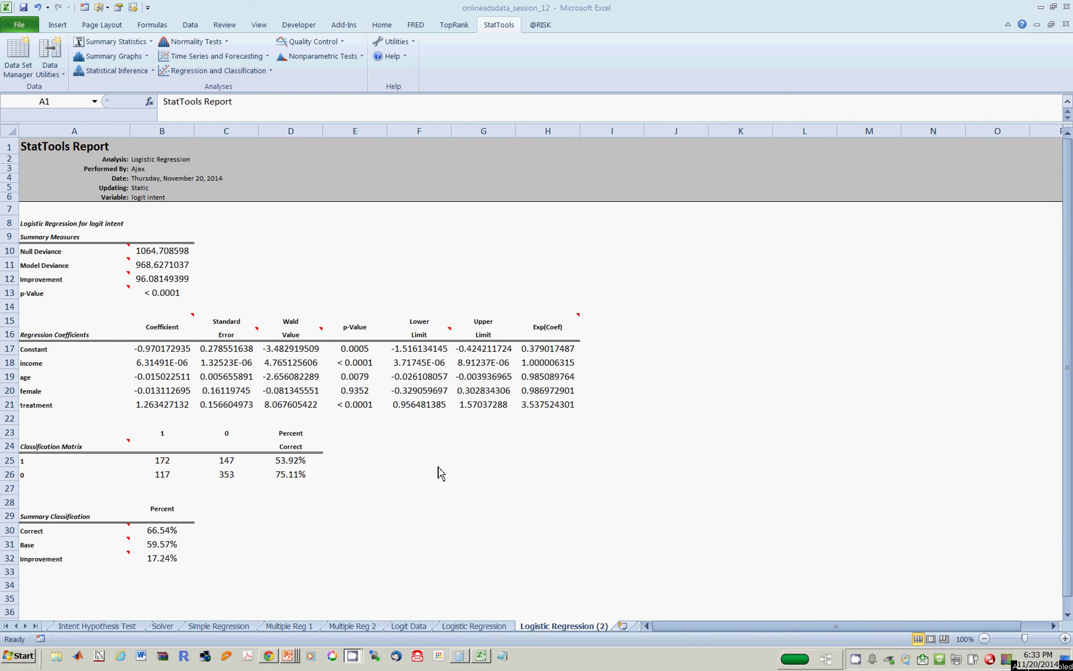
click(439, 472)
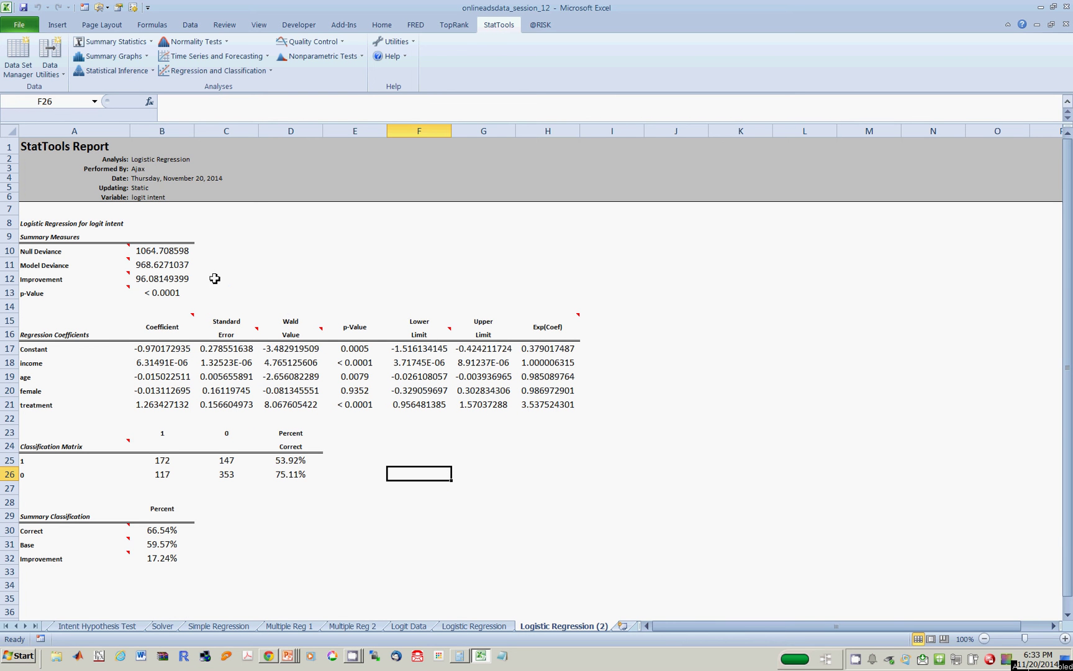
click(146, 352)
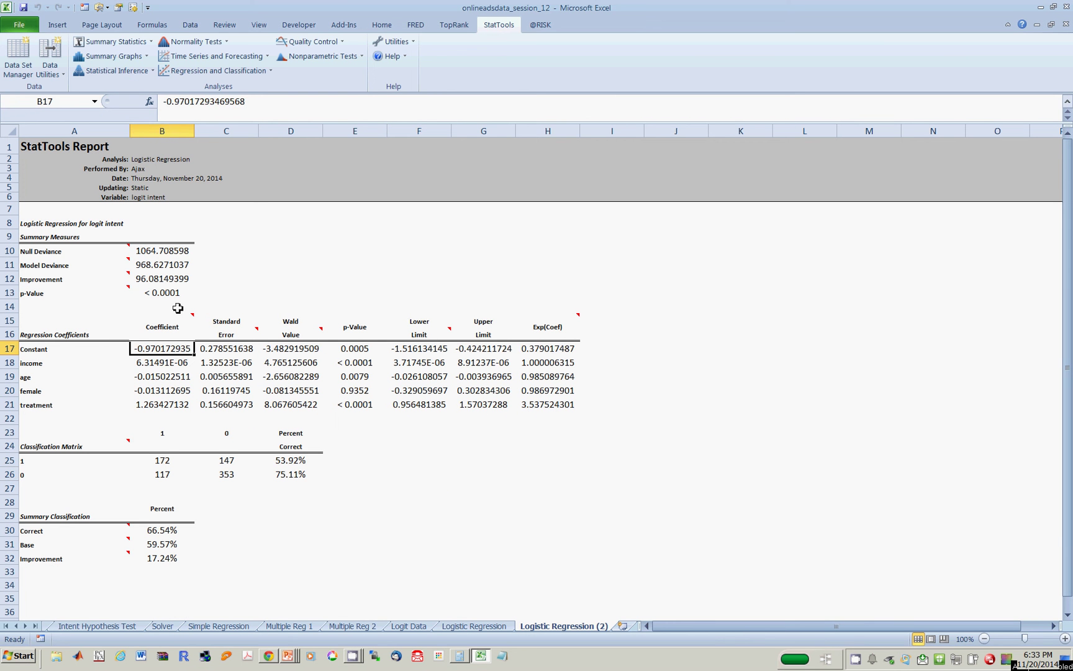
key(Down)
key(Down)
key(Down)
key(Down)
key(Up)
key(Up)
key(Up)
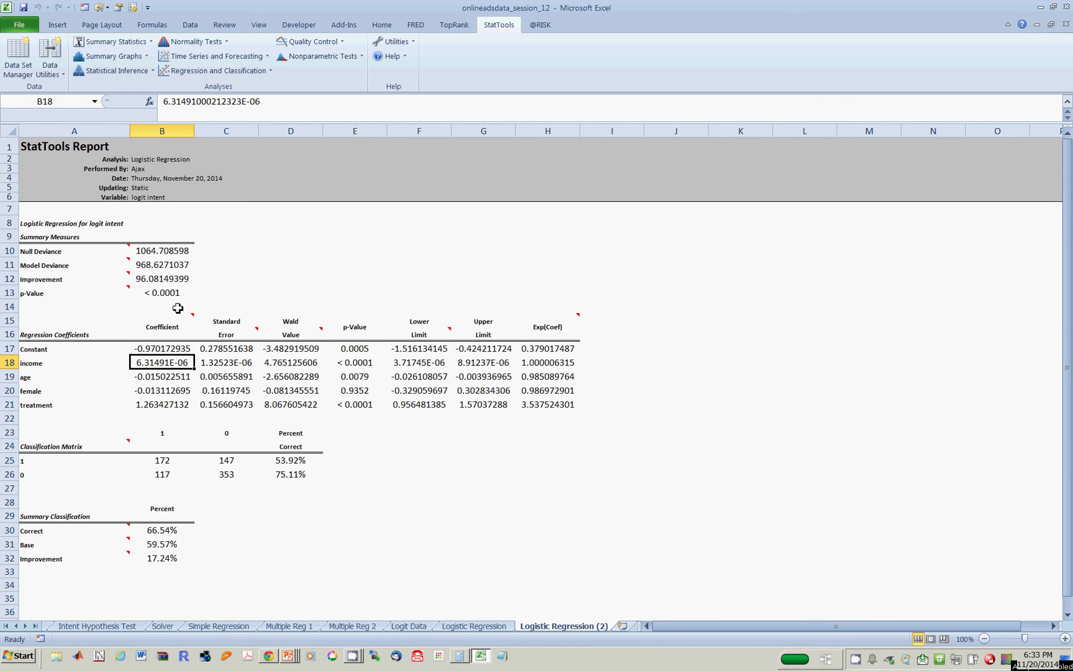
key(Down)
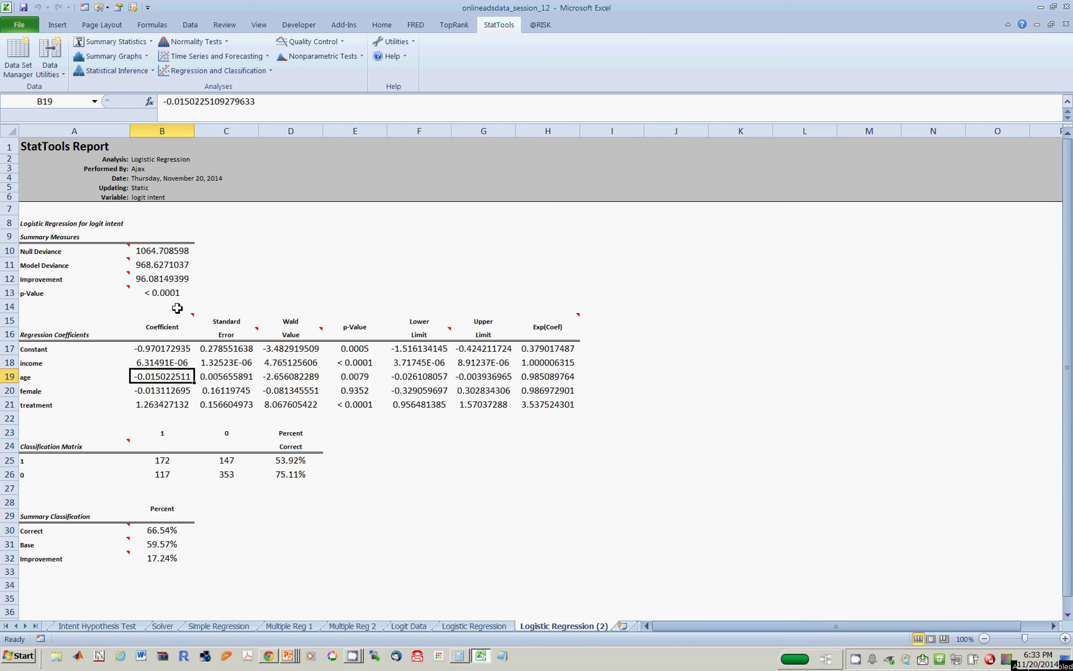
key(Up)
key(Up)
key(Down)
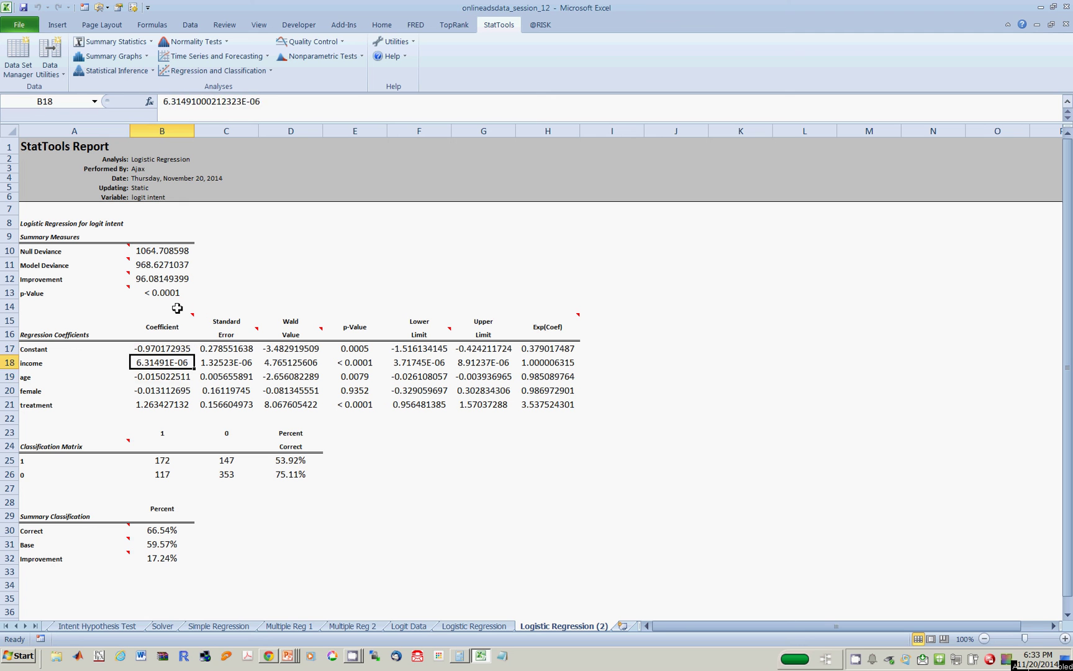
key(Down)
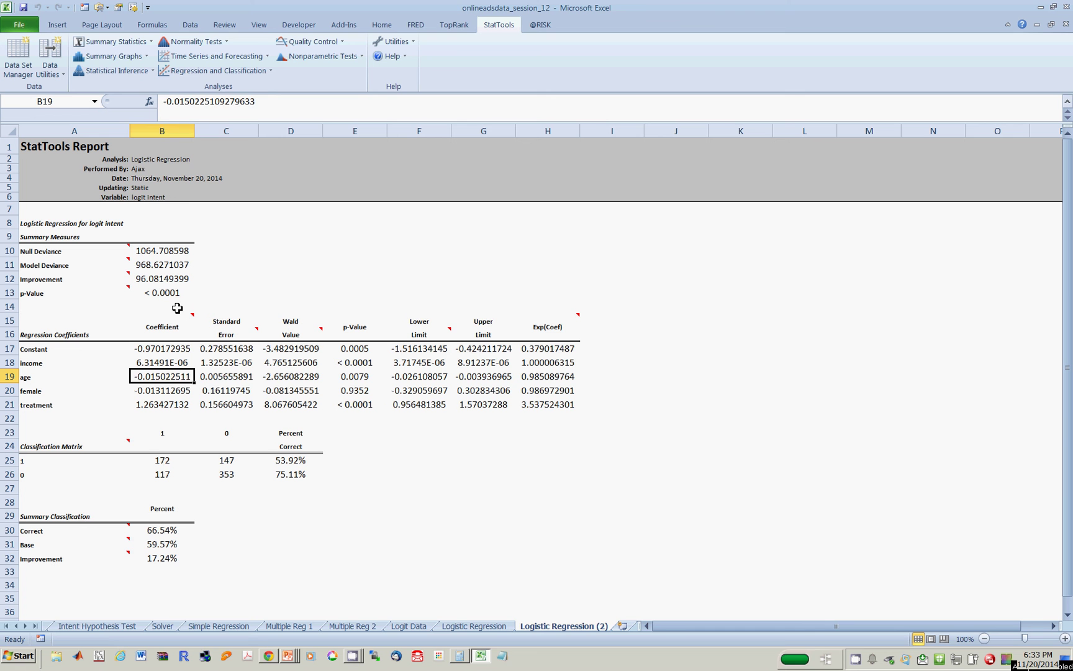
key(Right)
key(Right)
key(Right)
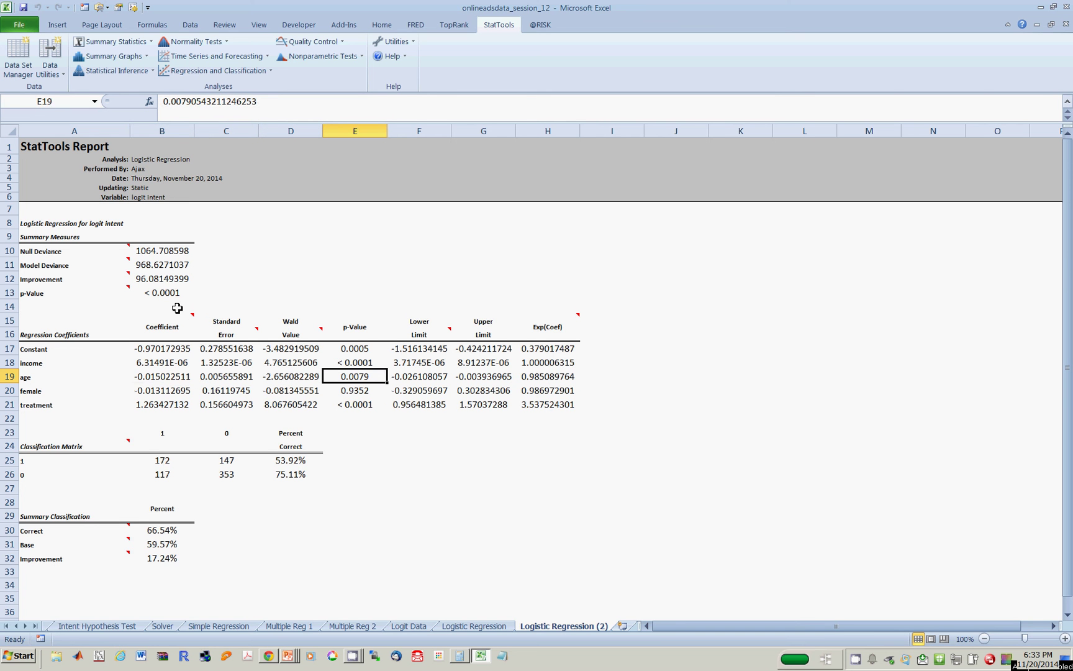
key(Left)
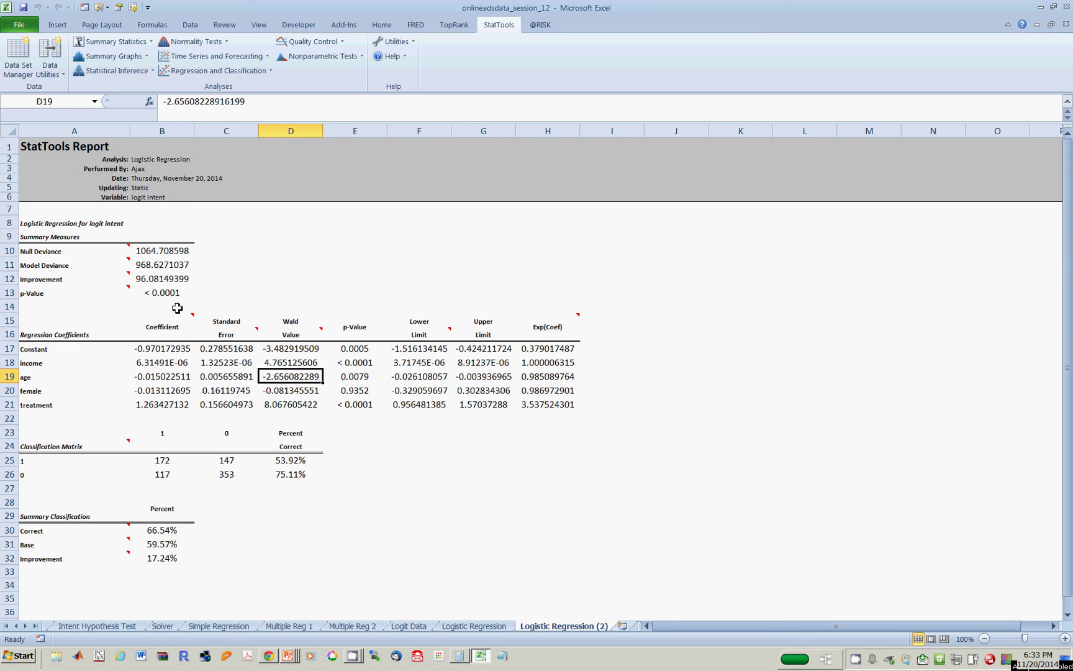
key(Right)
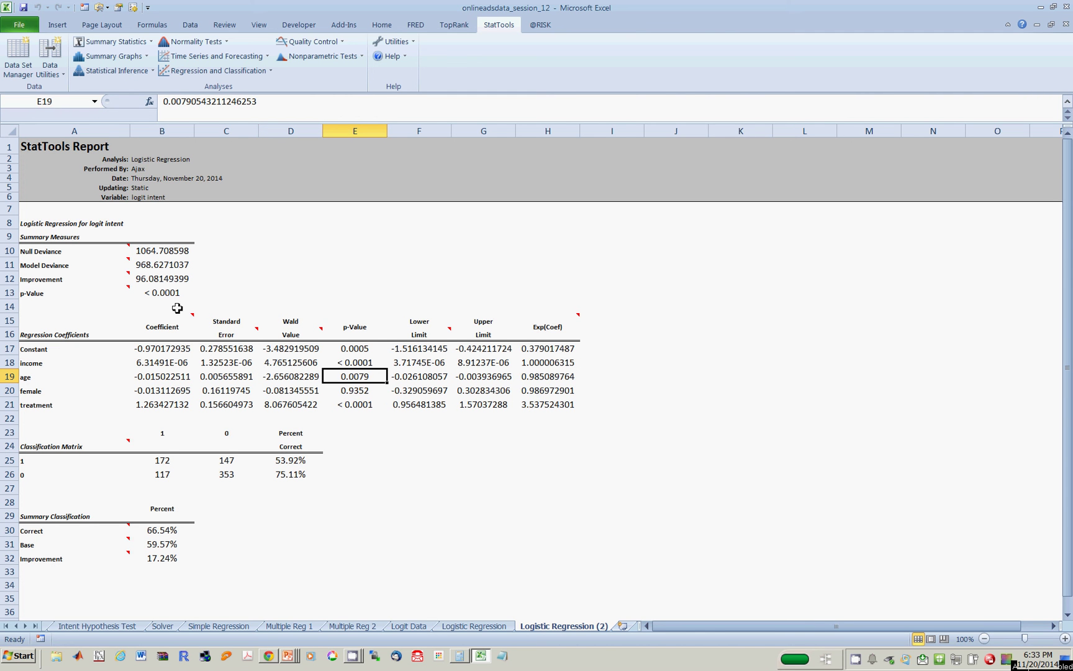
key(Down)
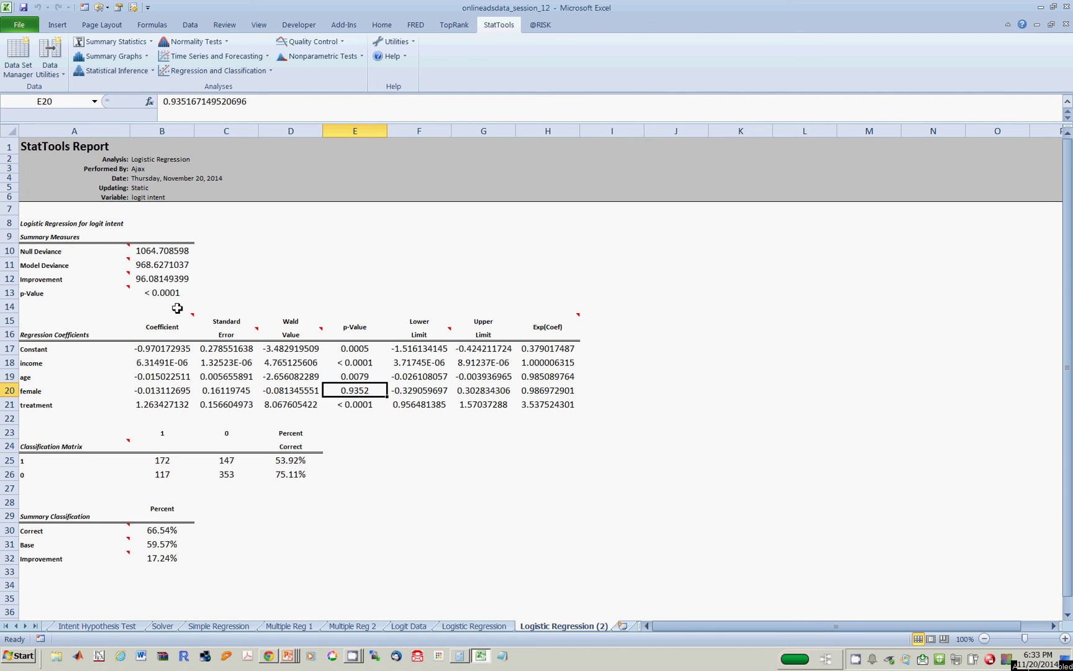
key(Down)
key(Down)
key(Down)
key(Down)
key(Down)
key(Left)
key(Left)
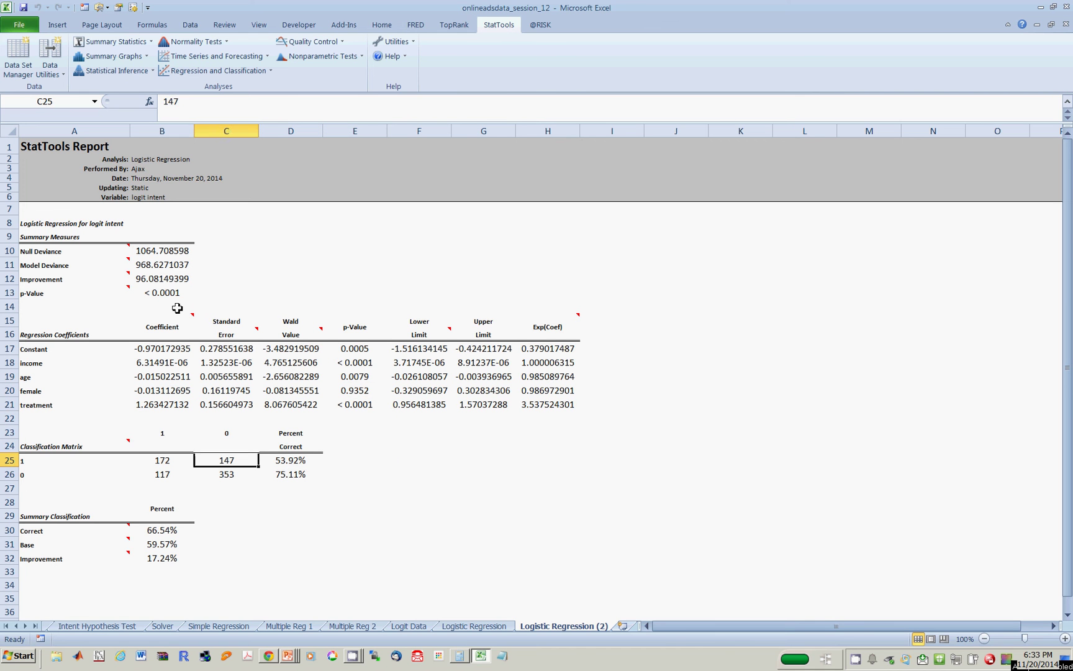
key(Left)
key(Left)
key(Down)
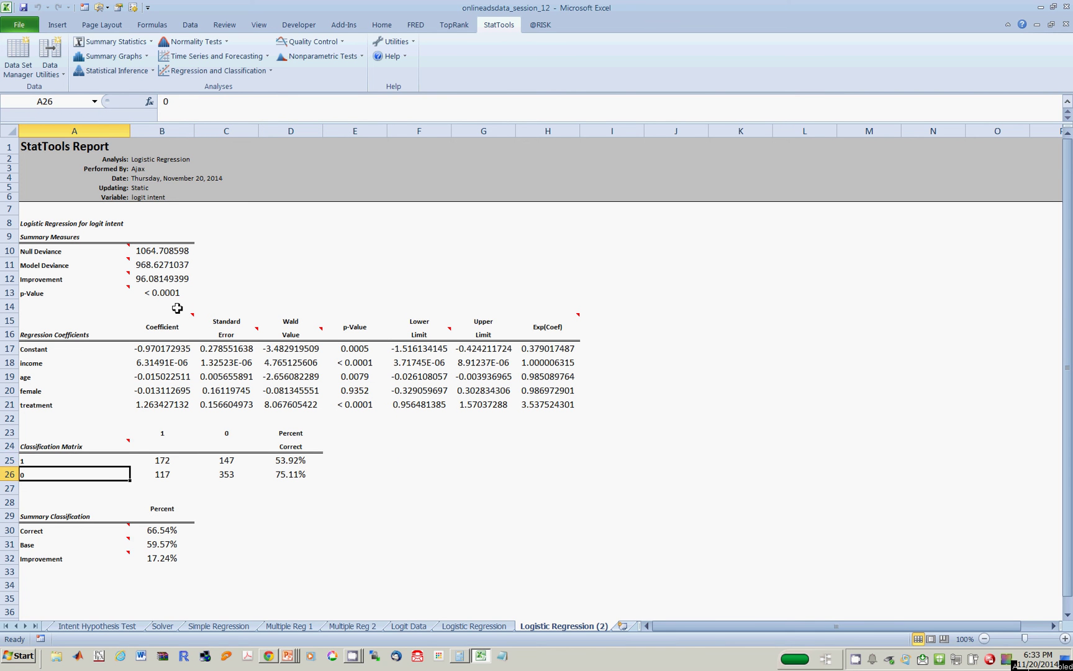
key(Up)
key(Right)
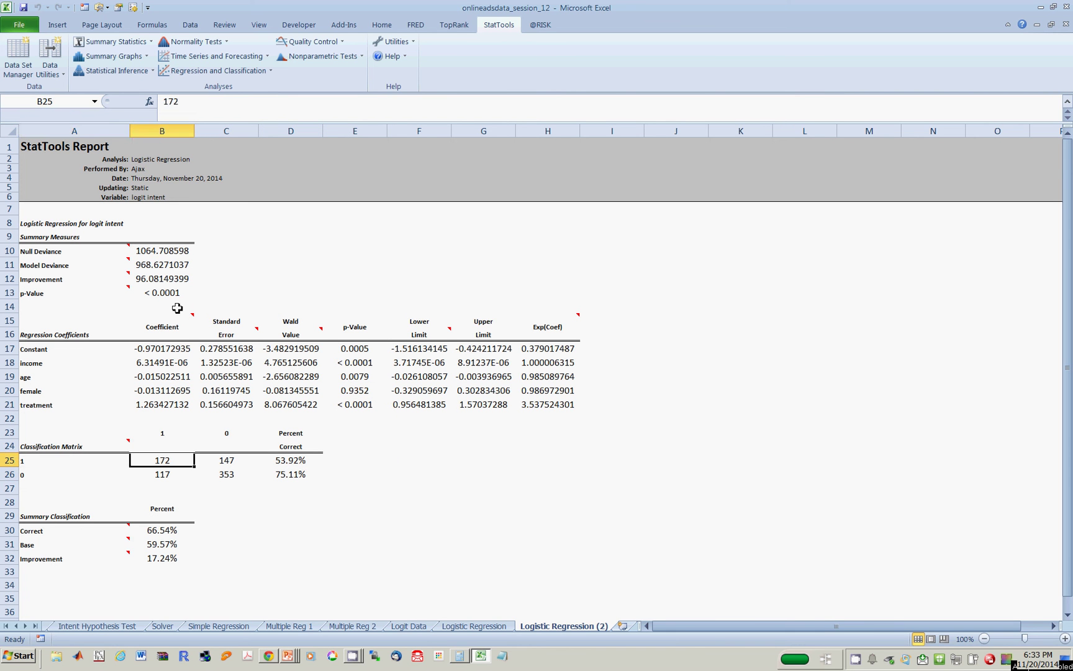
key(Left)
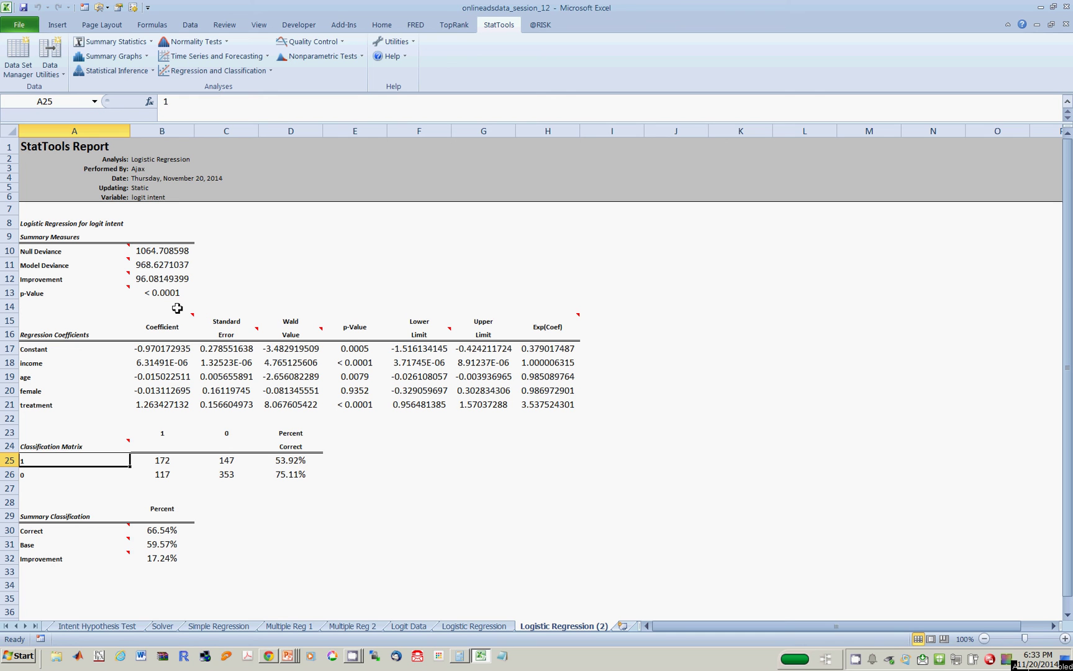
key(Right)
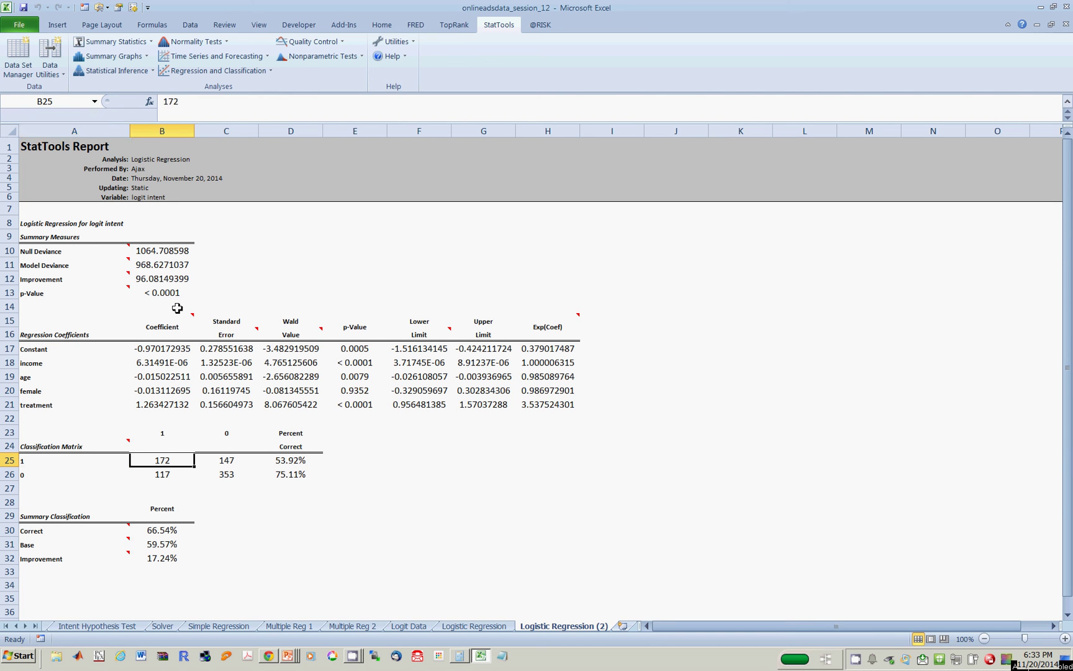
key(Right)
key(Right)
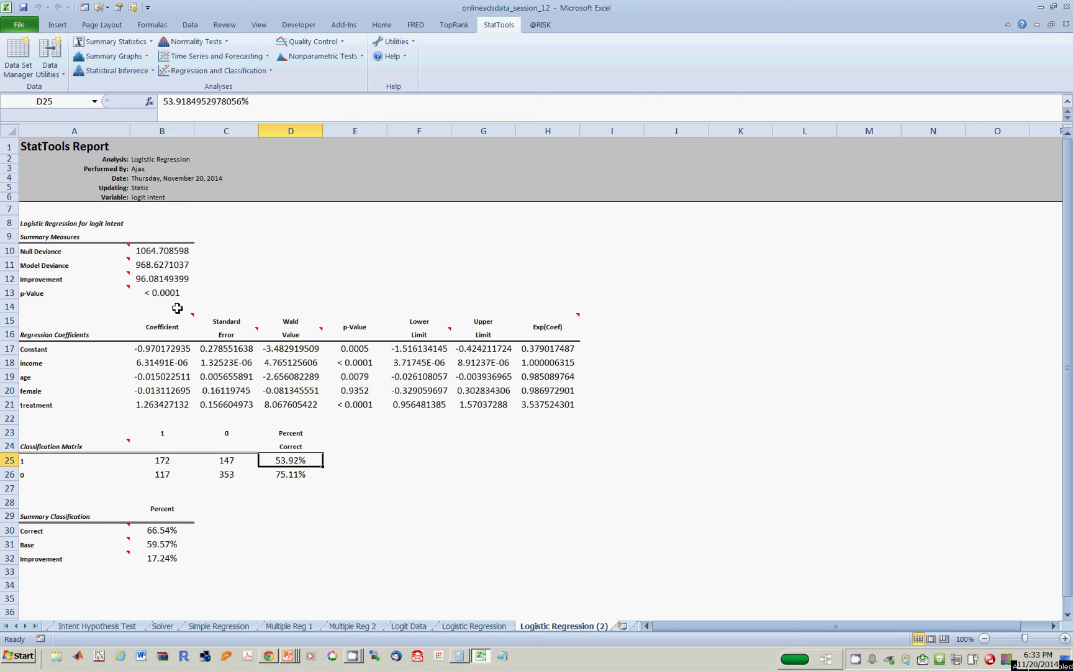
key(Left)
key(Left)
key(Left)
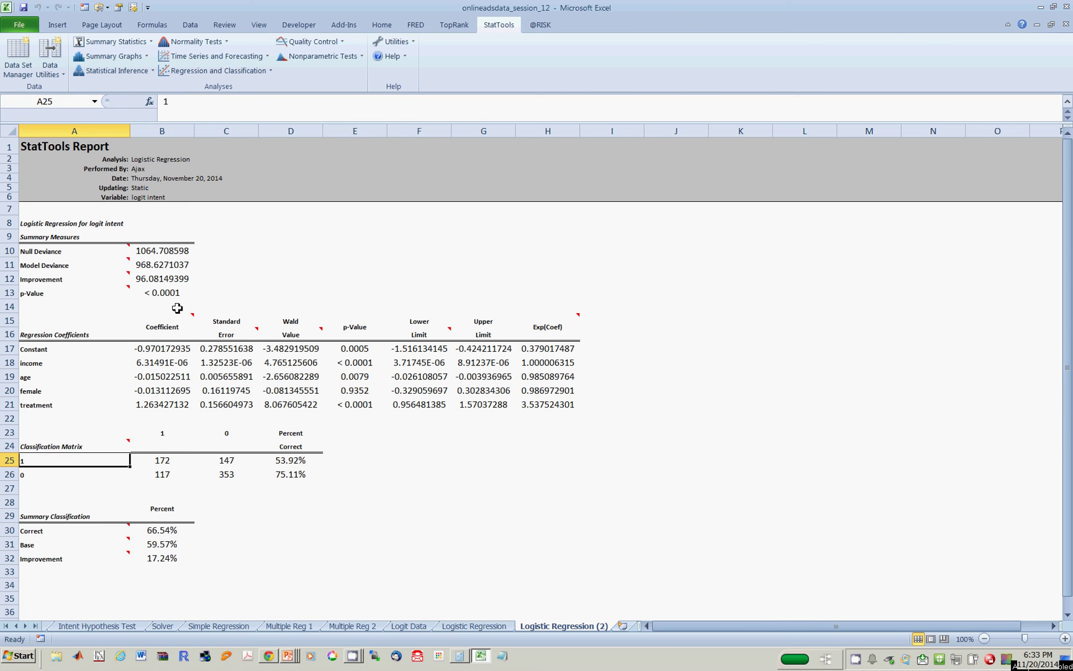
key(Down)
key(Right)
key(Right)
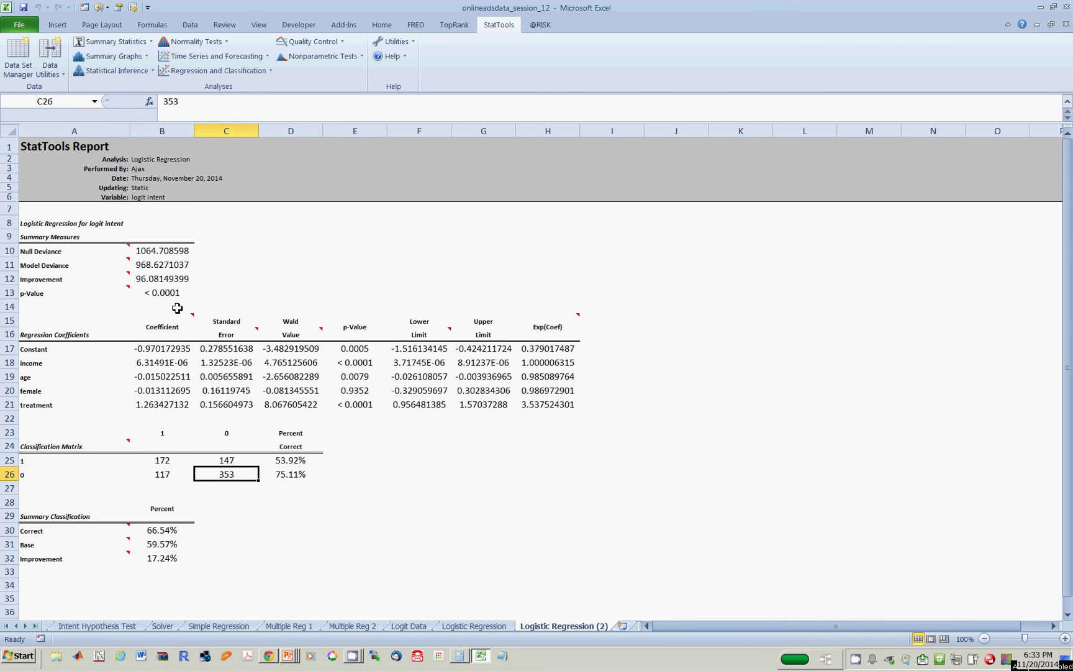
key(Right)
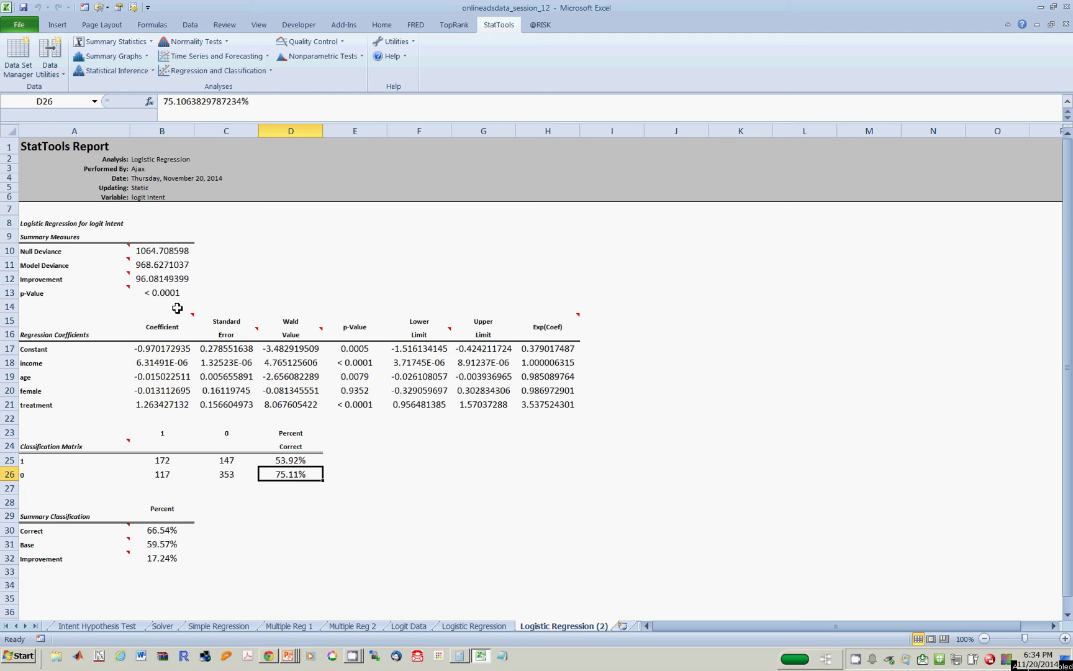